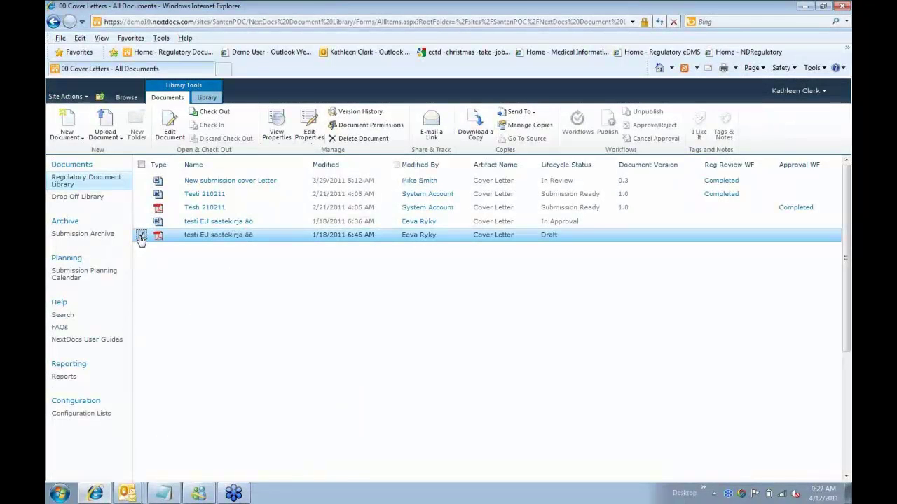
# - View and then close the properties of the testi EU saatekirja äö document
pyautogui.click(306, 236)
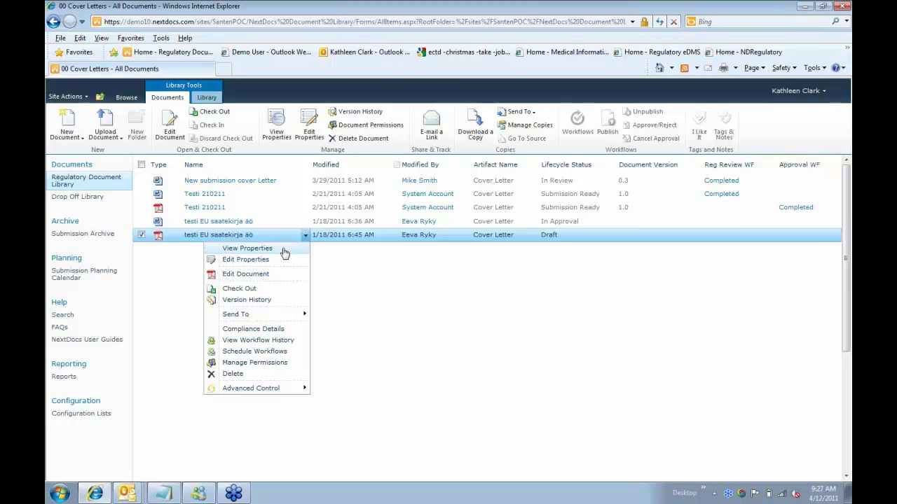
pyautogui.click(284, 250)
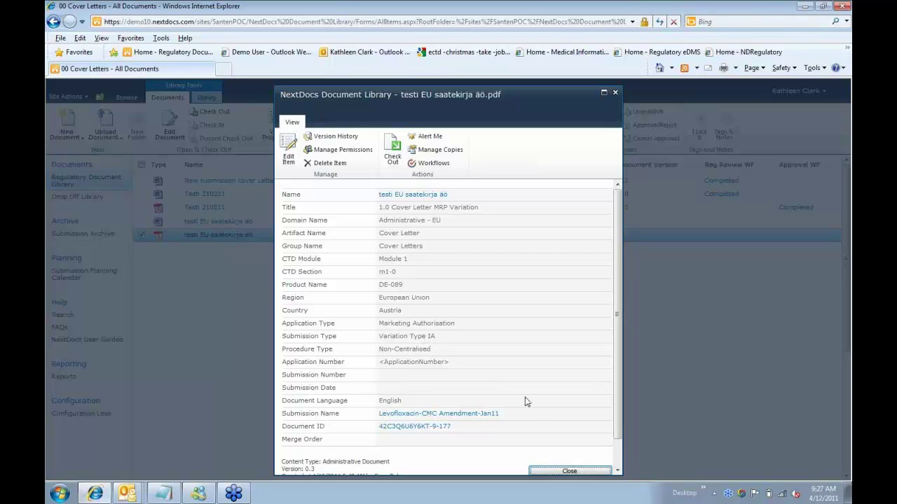
pyautogui.click(570, 472)
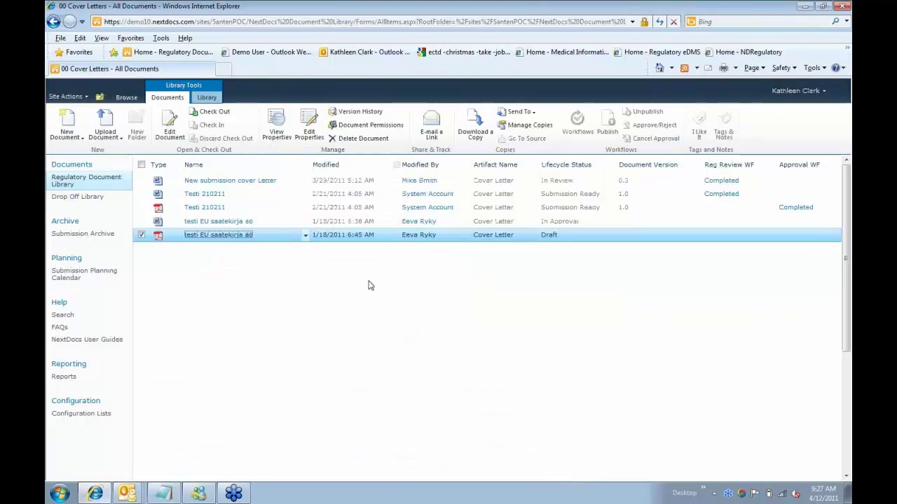
# - Open the item actions menu for the Word document Testi 210211
pyautogui.click(306, 239)
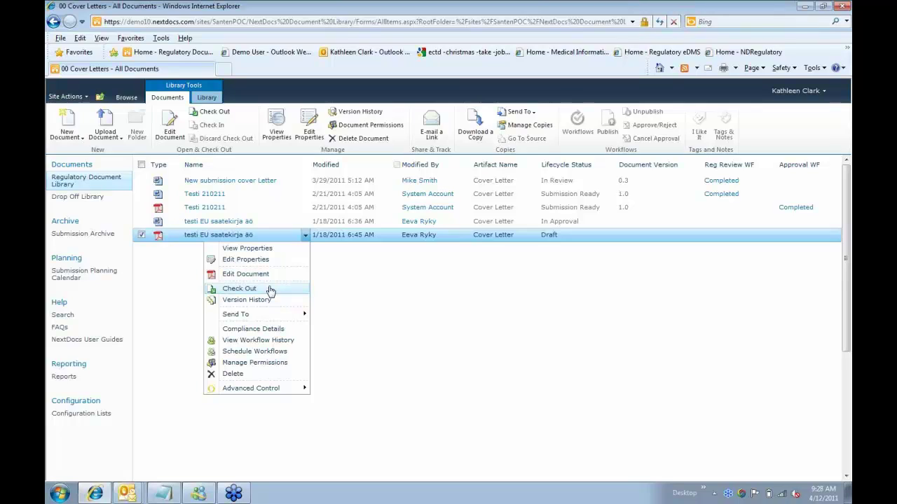
pyautogui.click(337, 280)
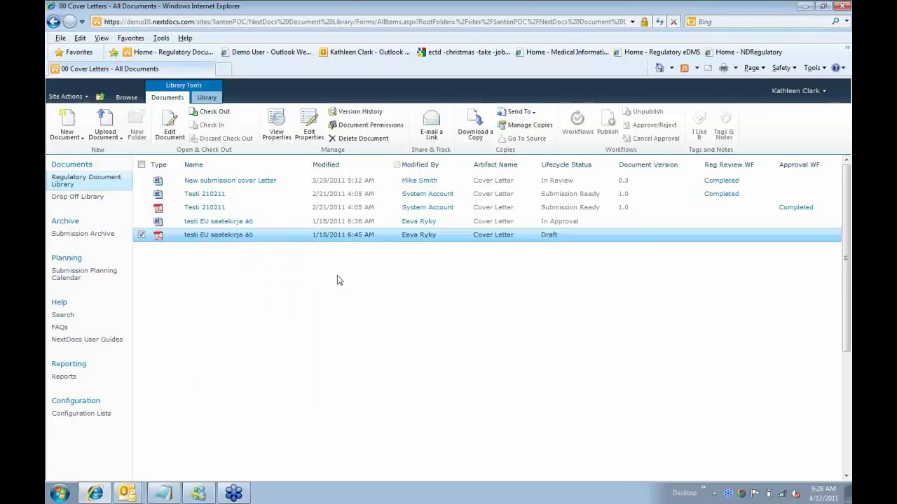
pyautogui.click(306, 210)
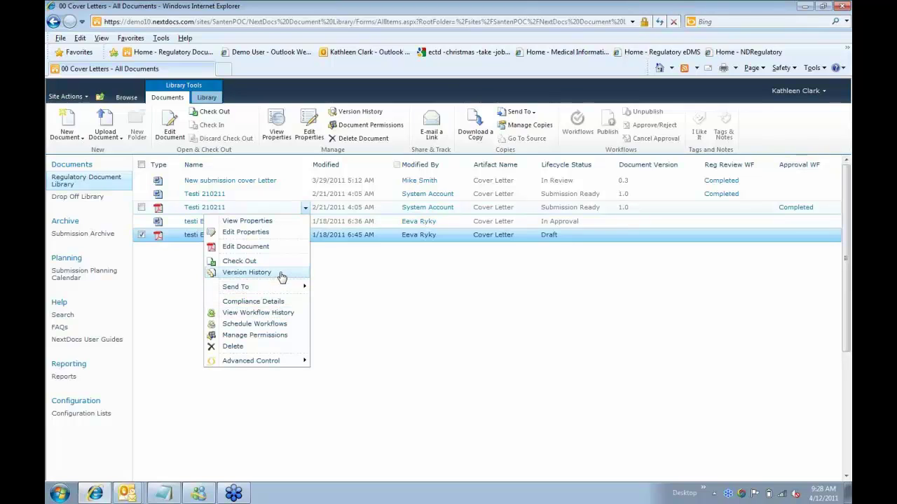
pyautogui.click(334, 243)
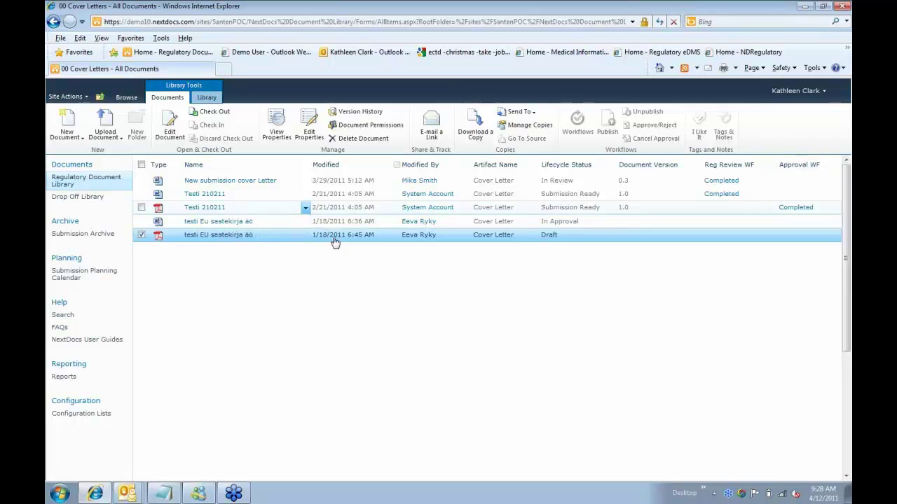
pyautogui.click(306, 195)
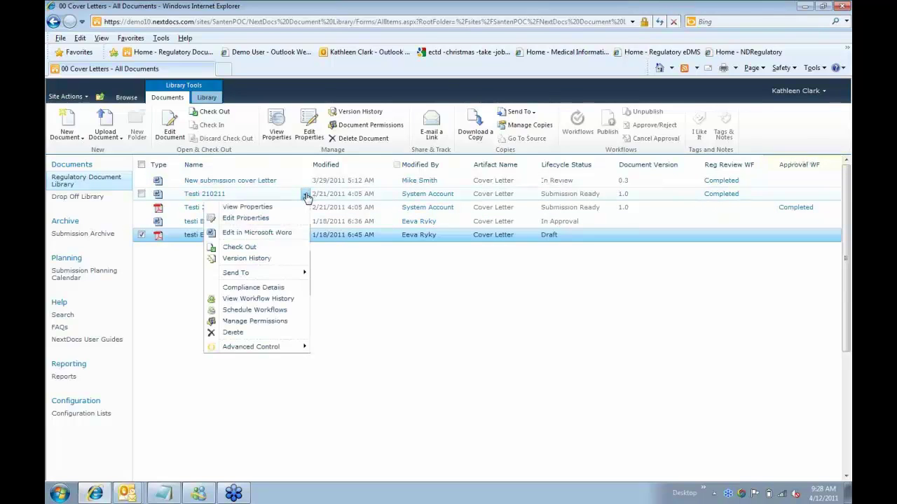
pyautogui.click(287, 259)
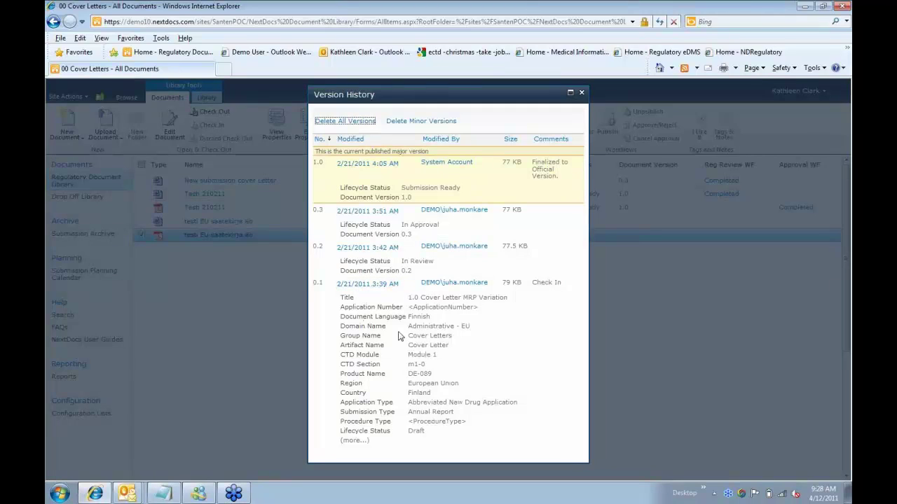
pyautogui.moveTo(425, 261)
pyautogui.click(581, 94)
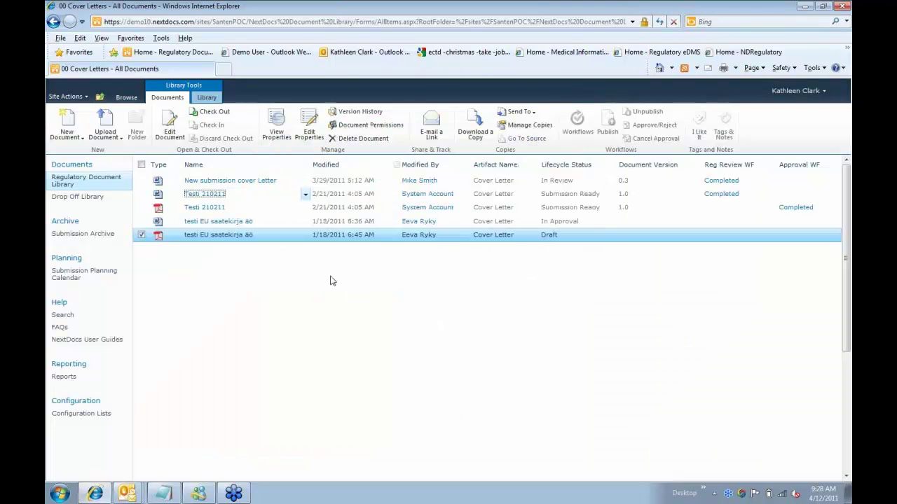
pyautogui.click(305, 194)
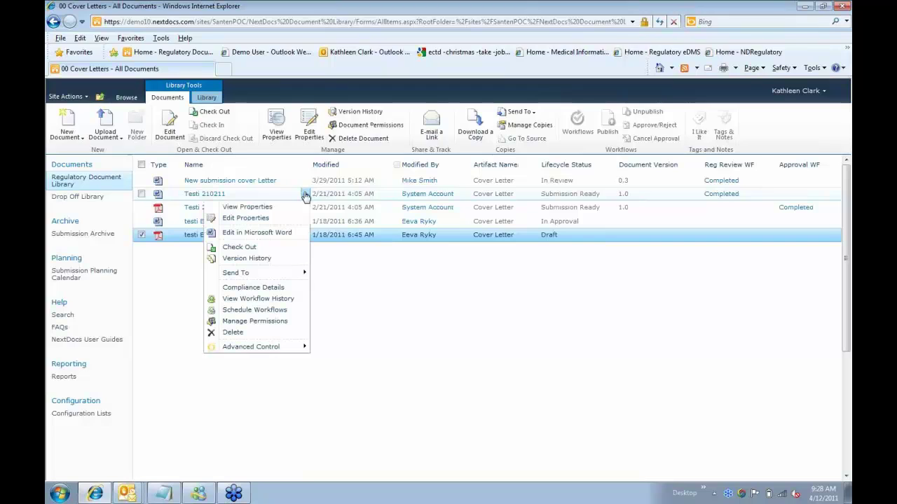
pyautogui.click(344, 274)
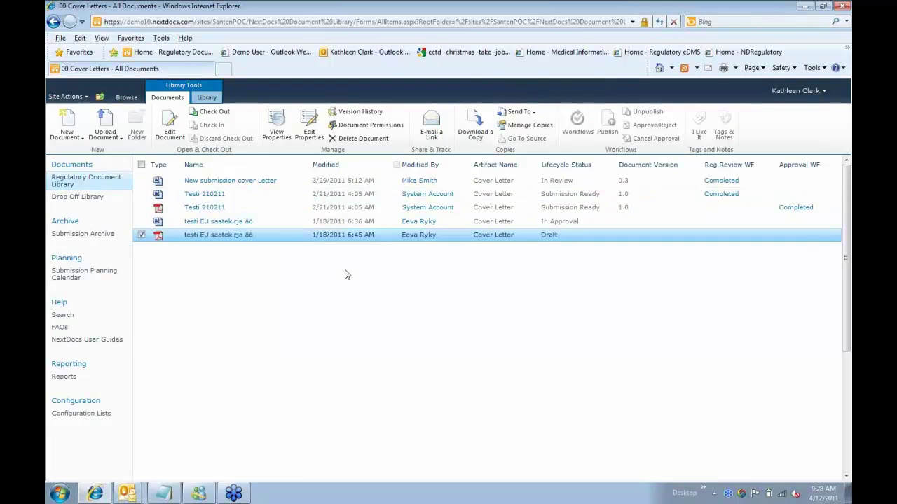
pyautogui.click(305, 223)
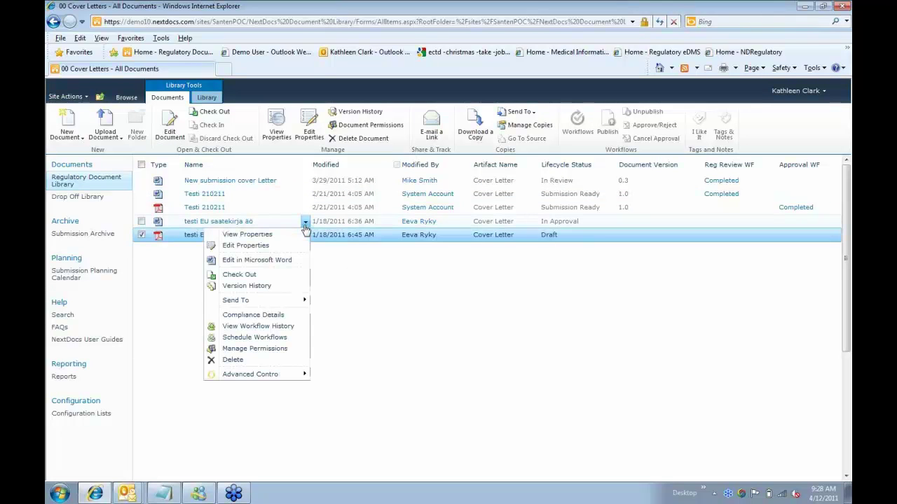
pyautogui.moveTo(280, 301)
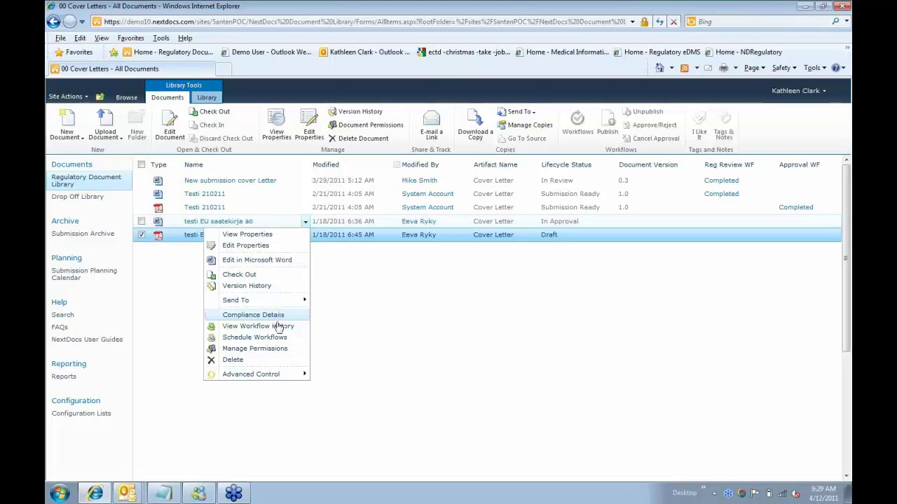
pyautogui.click(343, 326)
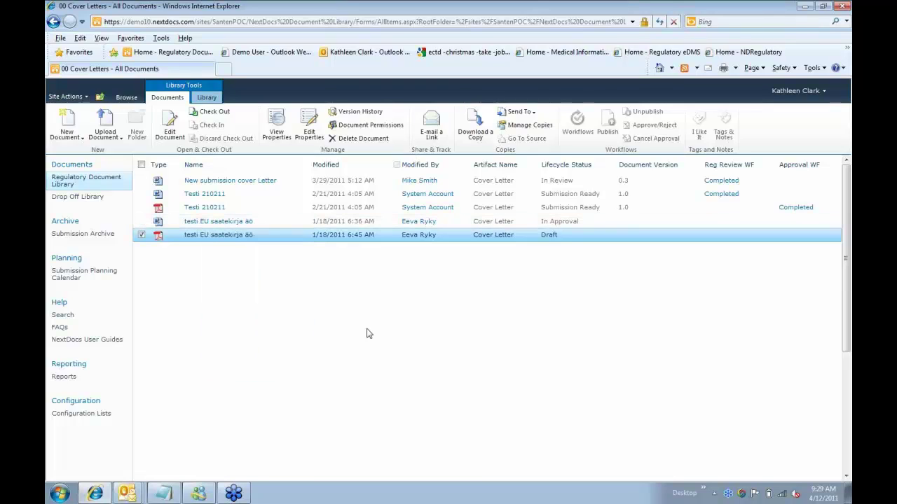
pyautogui.click(307, 196)
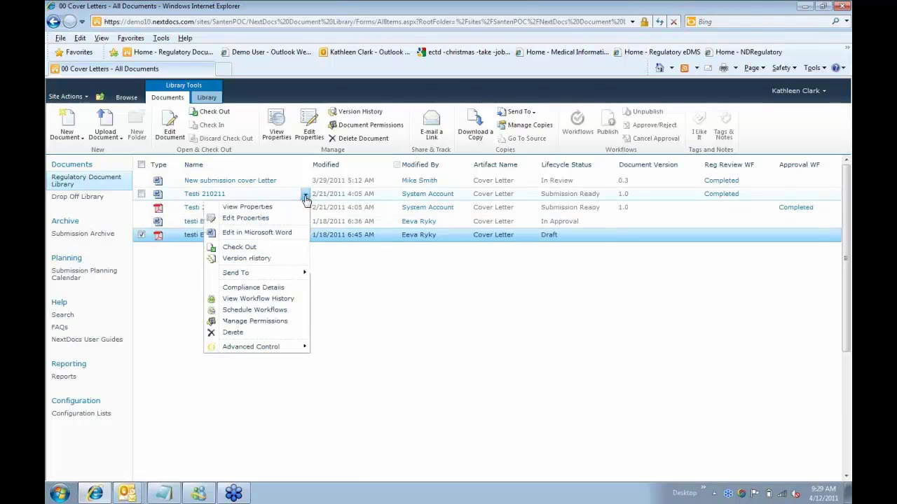
pyautogui.click(278, 304)
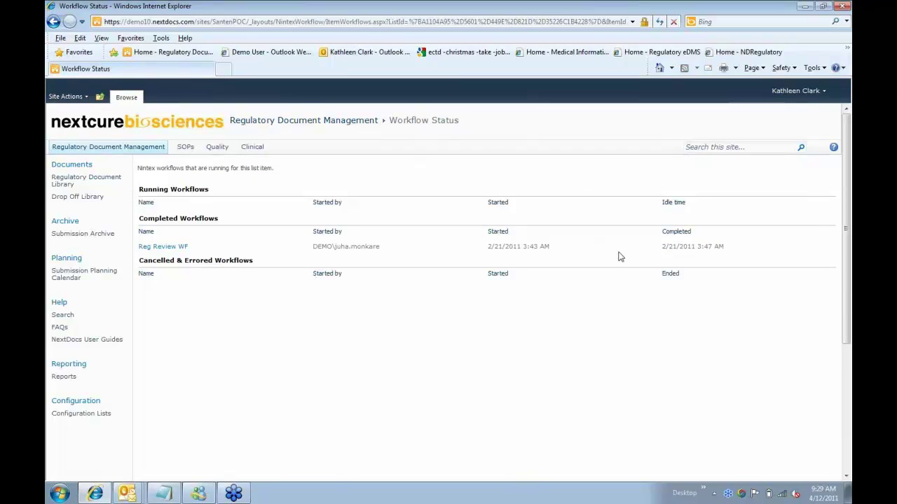
pyautogui.click(54, 22)
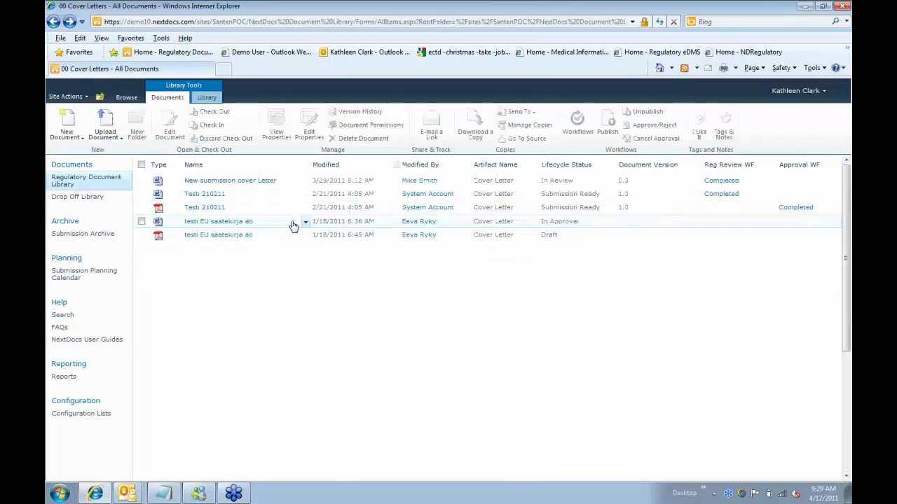
pyautogui.click(304, 209)
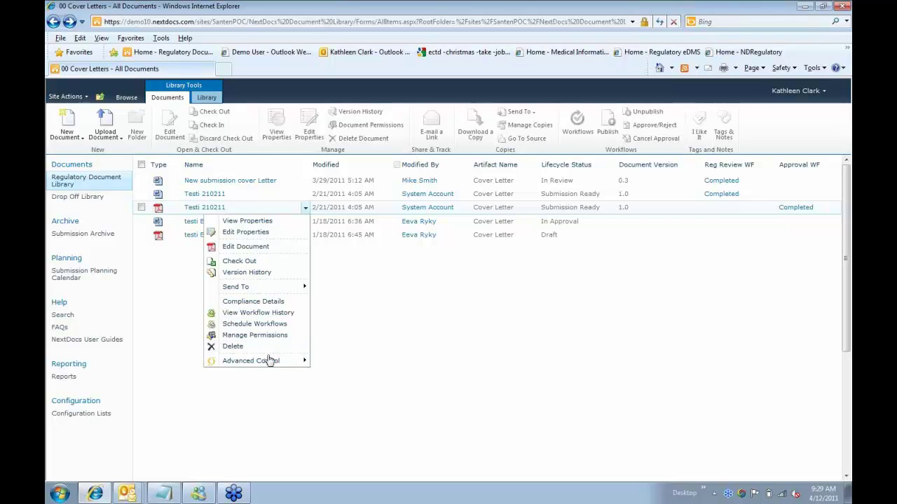
pyautogui.moveTo(281, 363)
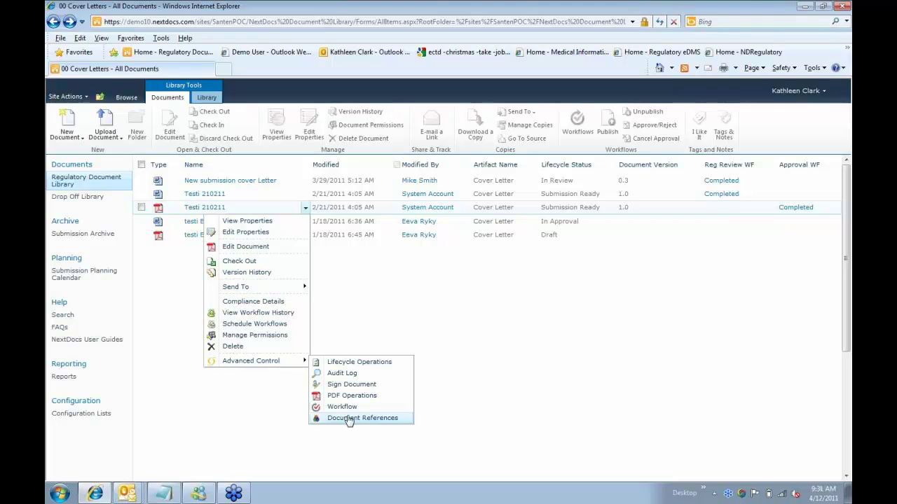
pyautogui.click(493, 259)
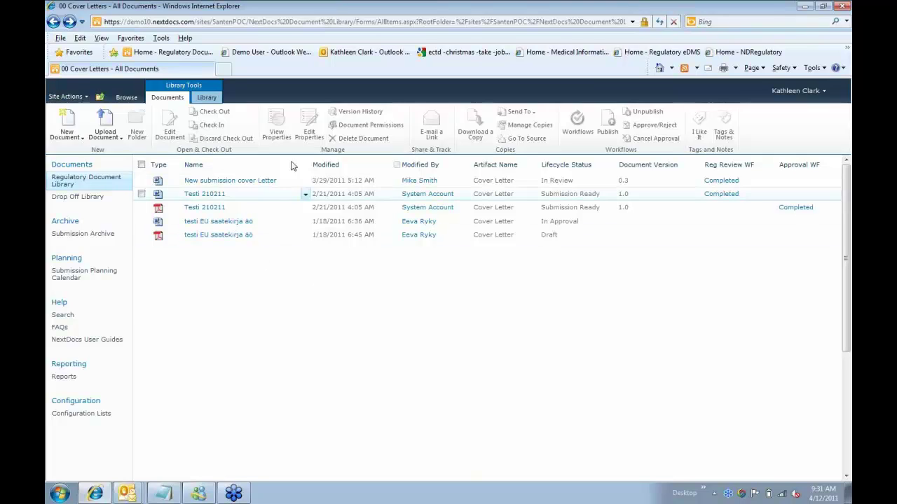
pyautogui.click(101, 96)
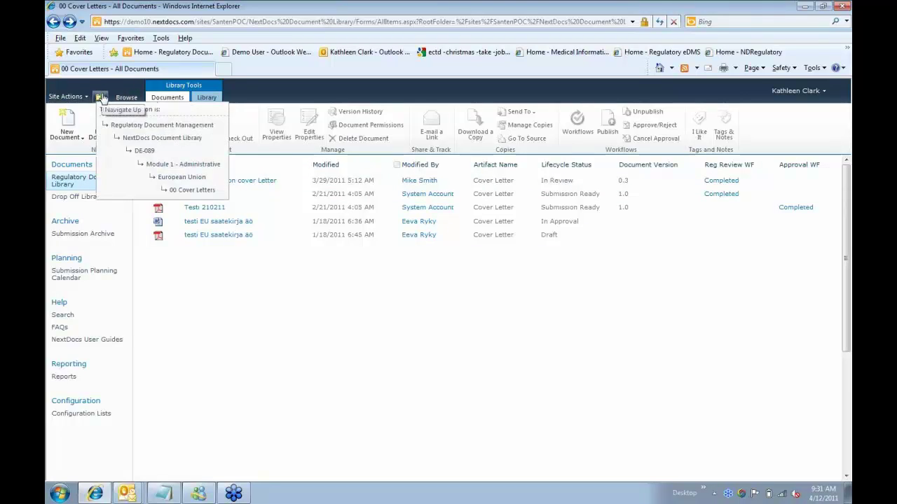
pyautogui.click(201, 299)
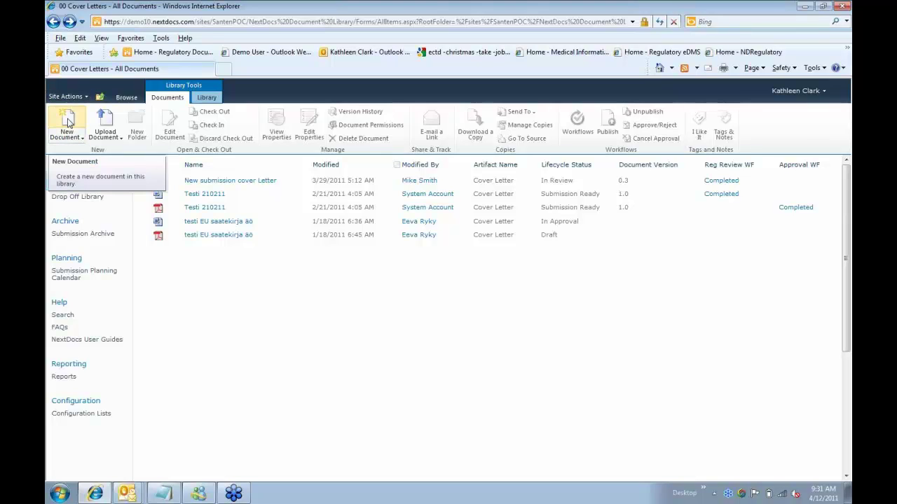
# - Launch the Smart Document Wizard with New Document in the Documents ribbon
pyautogui.click(67, 123)
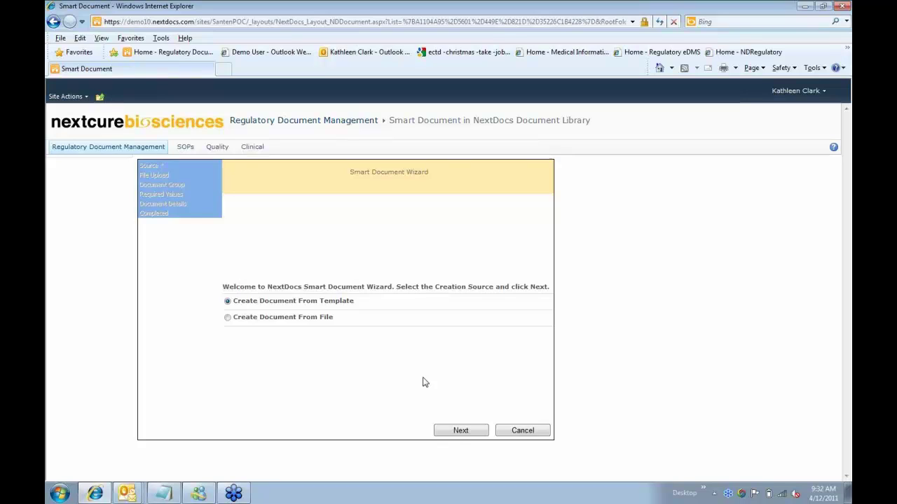
# - Keep Create Document From Template as the source and continue to the Document Group step
pyautogui.click(459, 431)
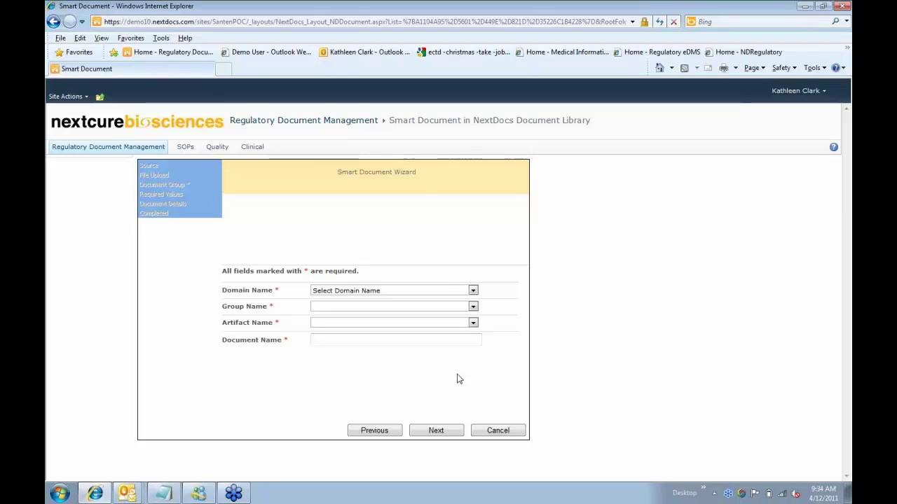
# - Choose Quality from the Domain Name list
pyautogui.click(473, 290)
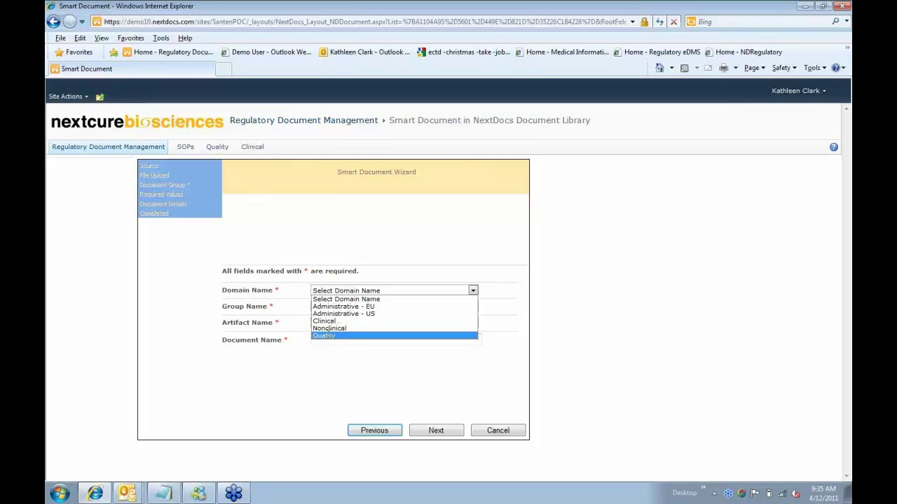
pyautogui.click(326, 335)
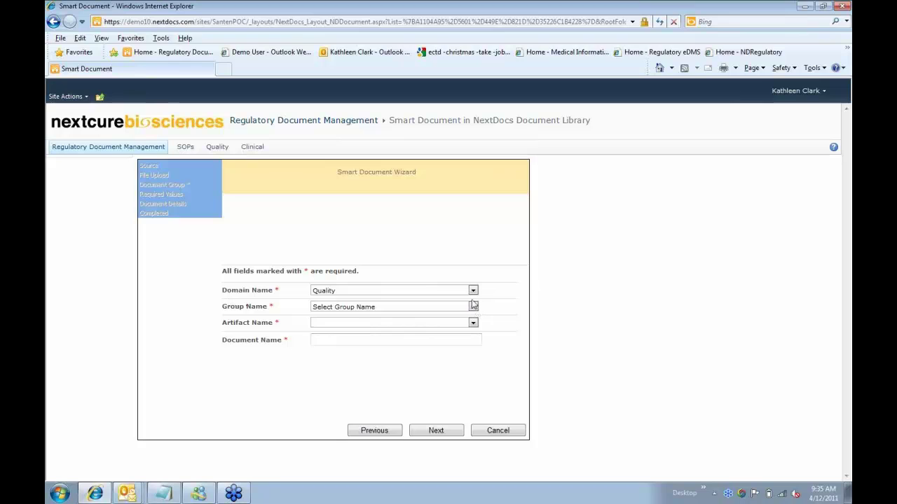
# - Pick group Drug Product - Control and artifact Analytical Procedures - Drug Product
pyautogui.click(474, 307)
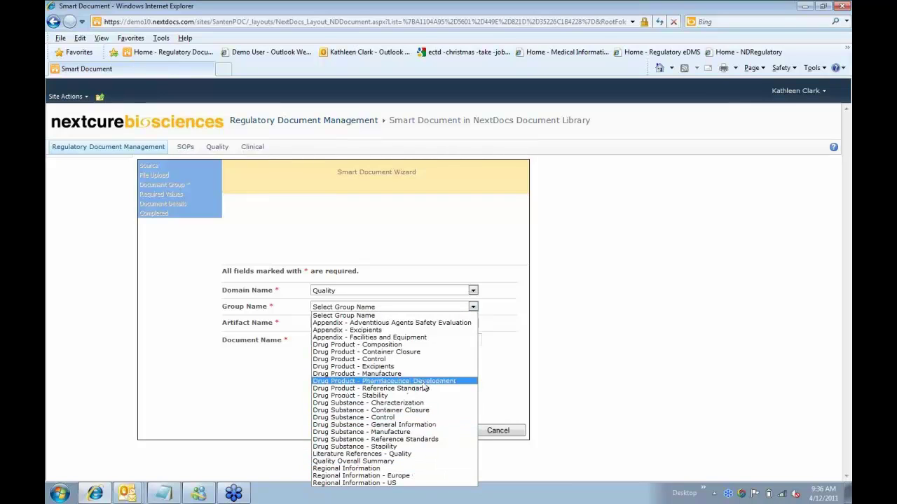
pyautogui.click(418, 359)
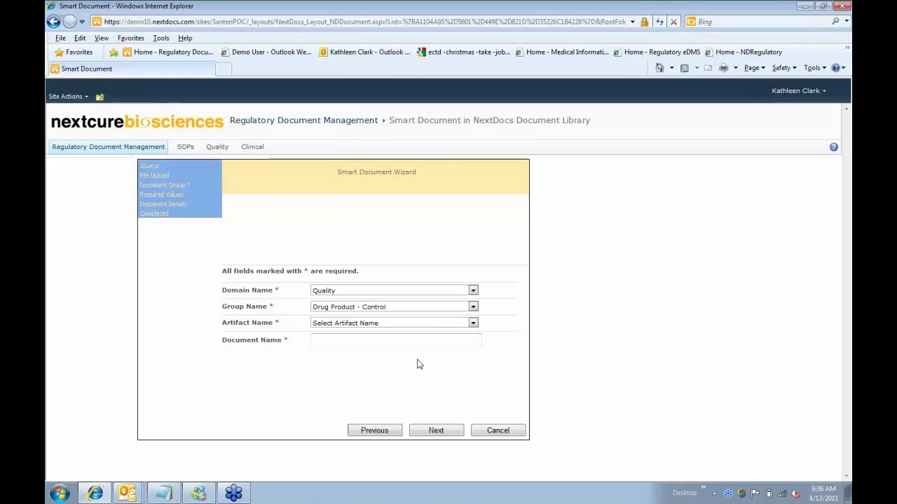
pyautogui.click(472, 323)
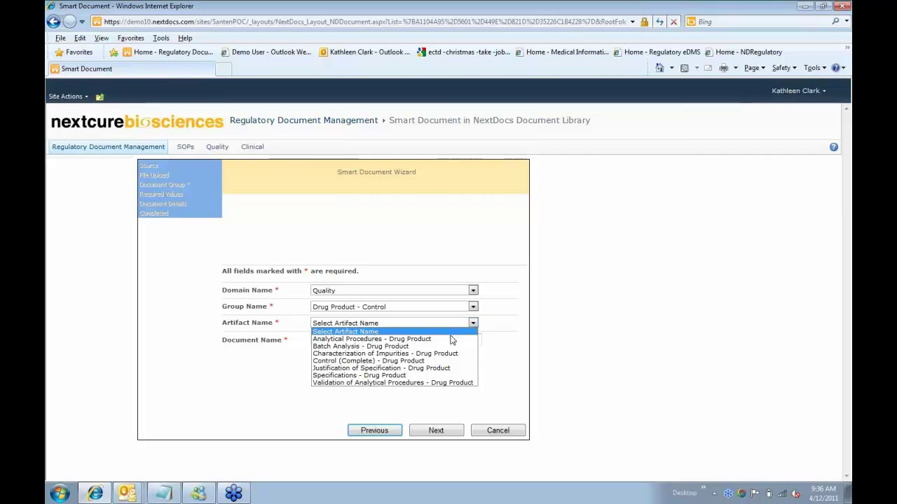
pyautogui.click(452, 339)
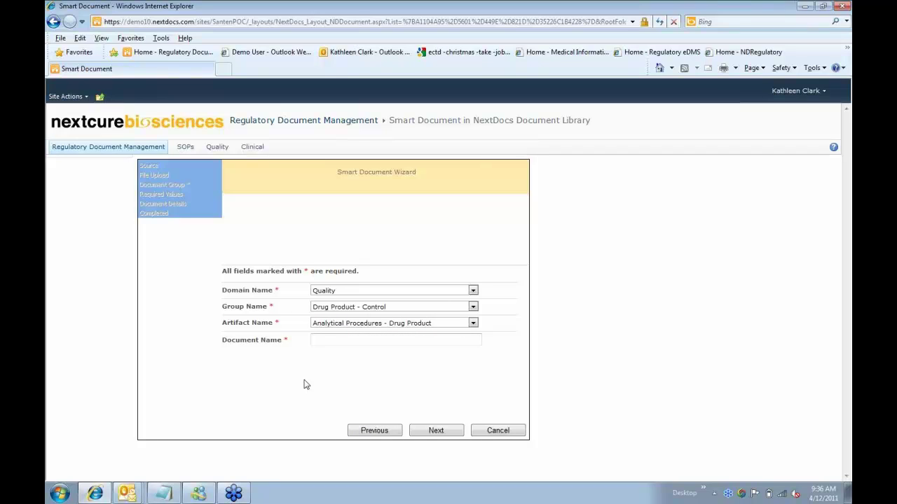
# - Switch the domain to Administrative - US, group to Cover Letters, artifact to Cover Letter
pyautogui.click(472, 290)
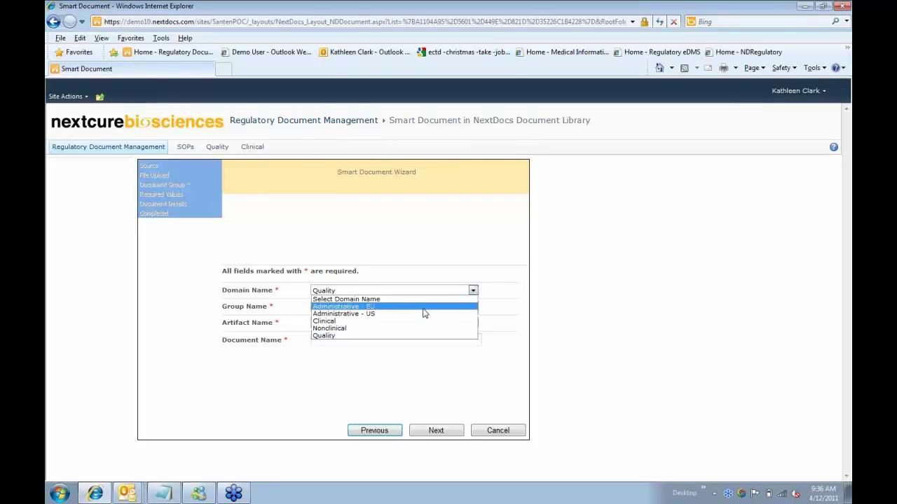
pyautogui.click(423, 313)
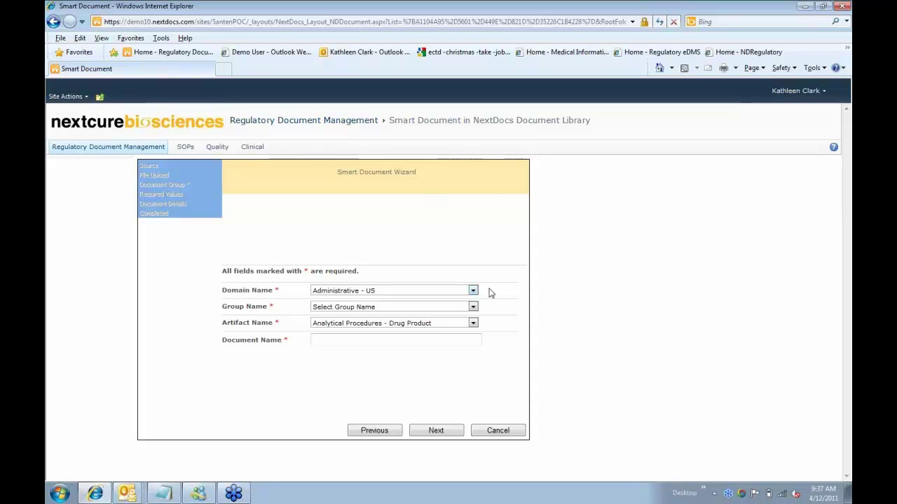
pyautogui.click(454, 309)
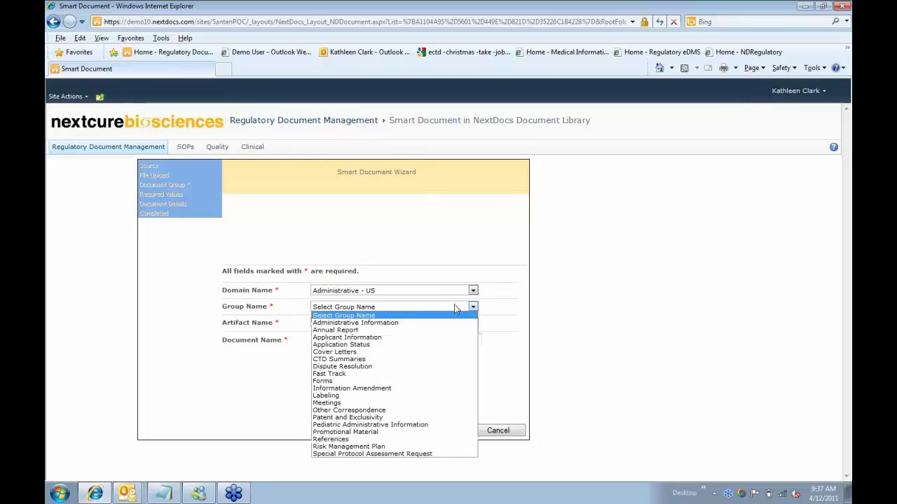
pyautogui.click(412, 354)
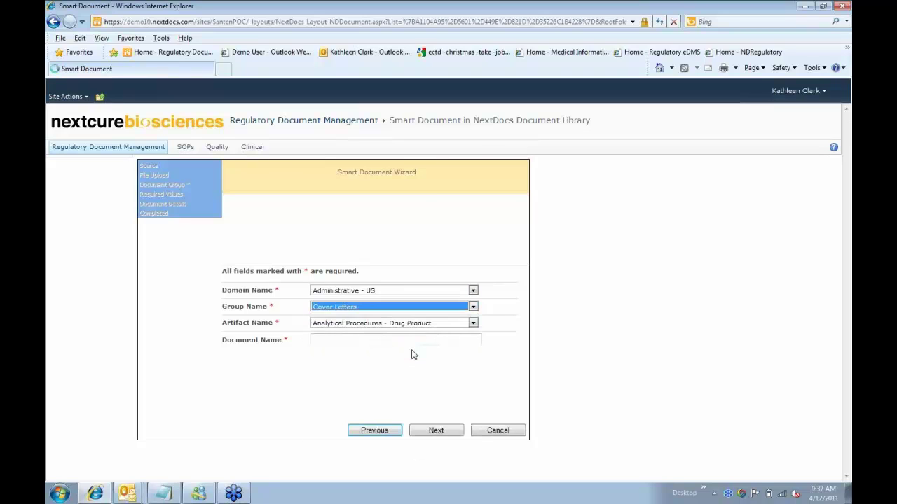
pyautogui.click(421, 326)
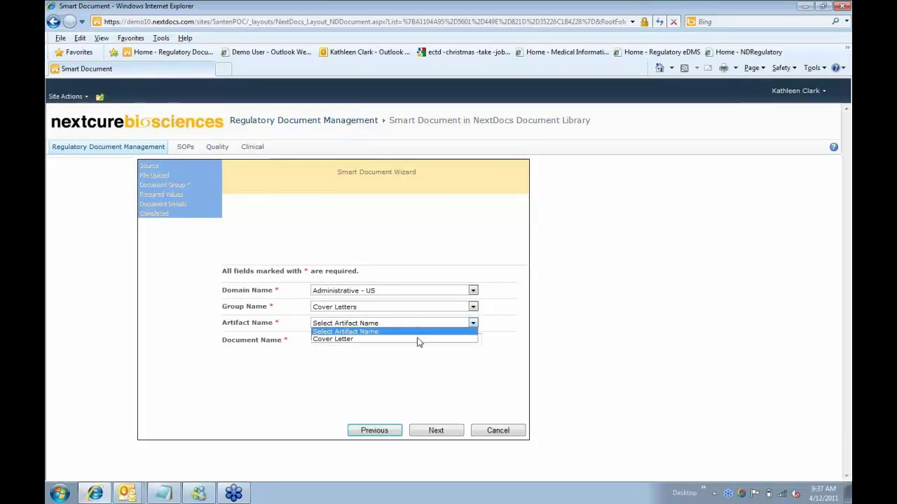
pyautogui.click(418, 339)
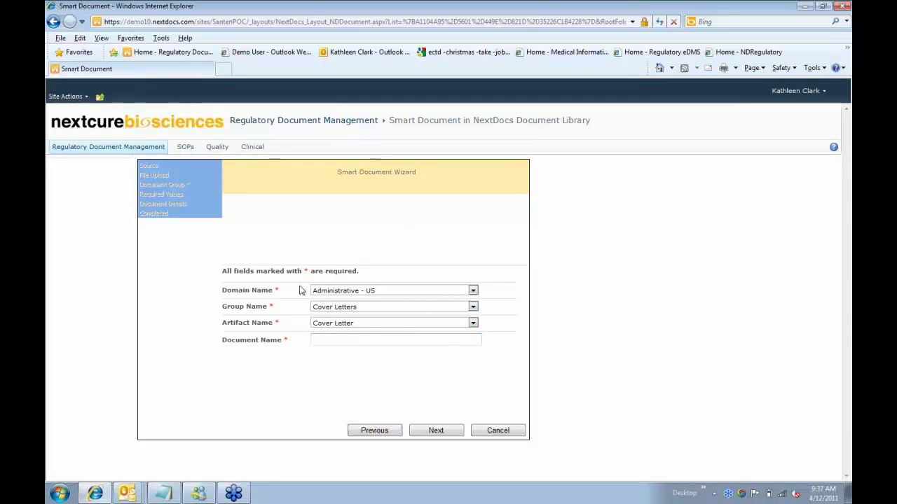
# - Enter 'MS-R001 Sequence 0000 Cover Letter' in the Document Name box
pyautogui.click(381, 339)
pyautogui.press('Tab')
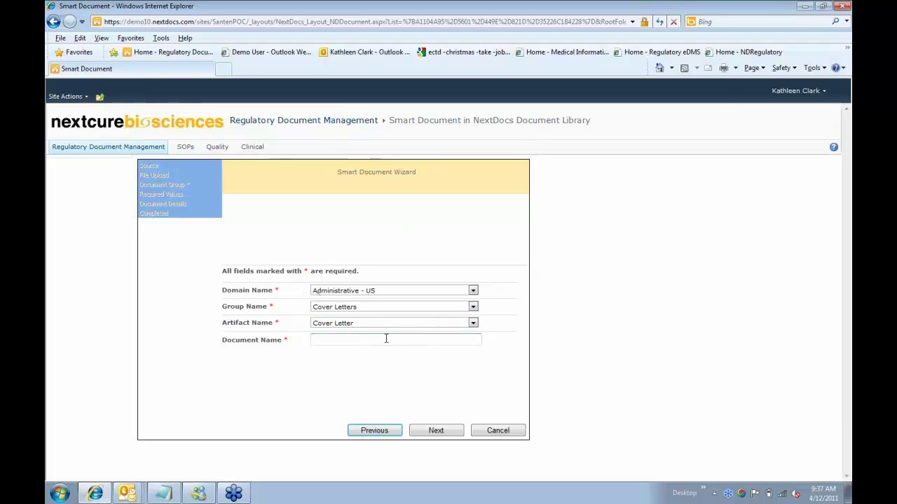
pyautogui.click(386, 339)
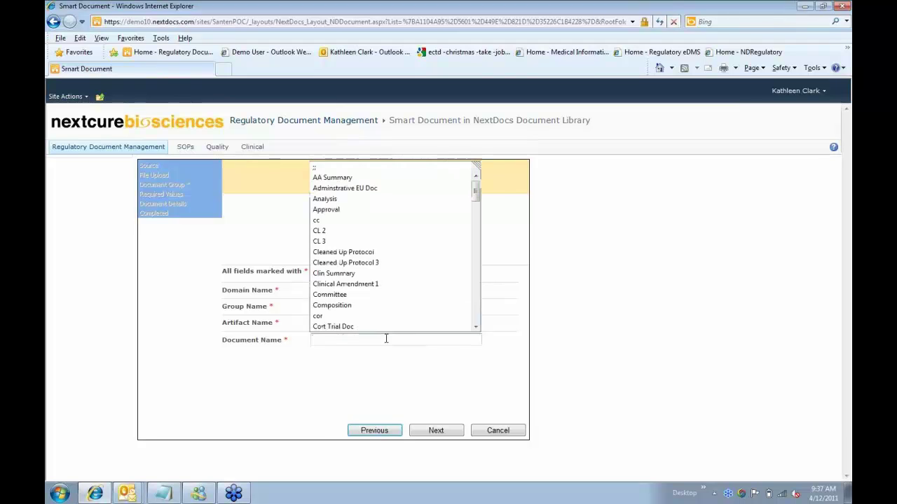
pyautogui.write('MS-R')
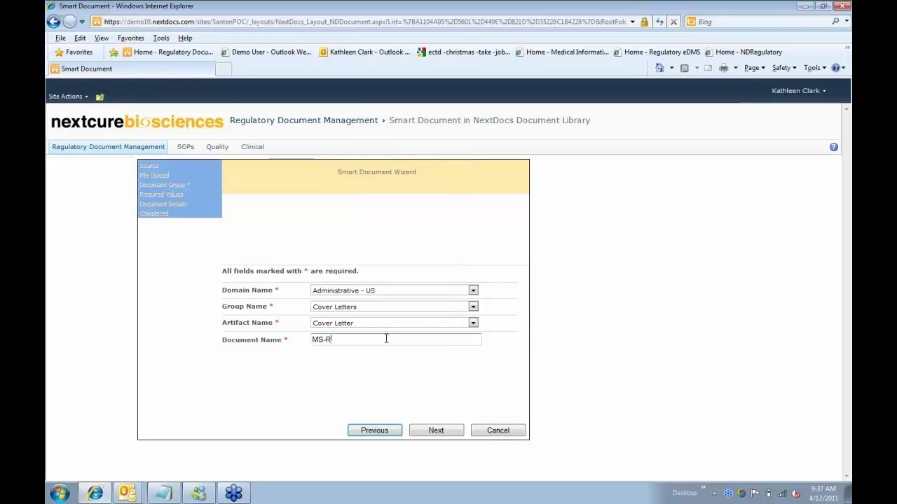
pyautogui.write('001 Sequenc')
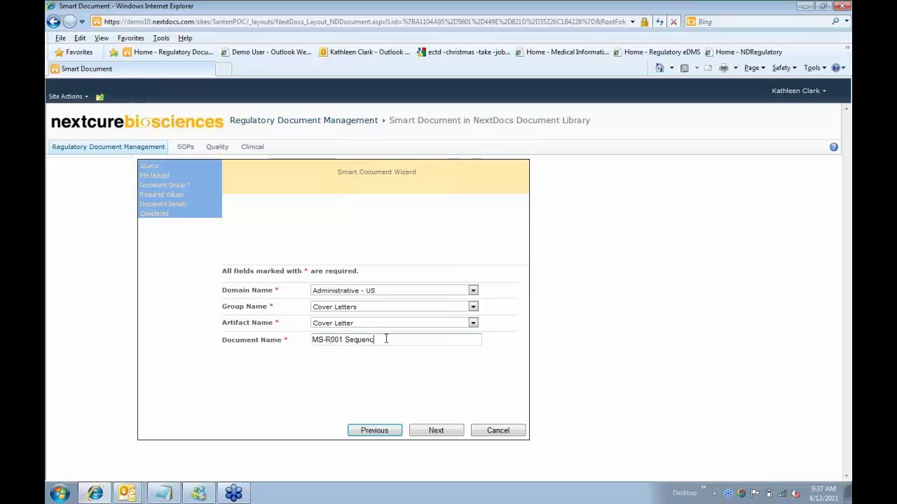
pyautogui.write('e 0000')
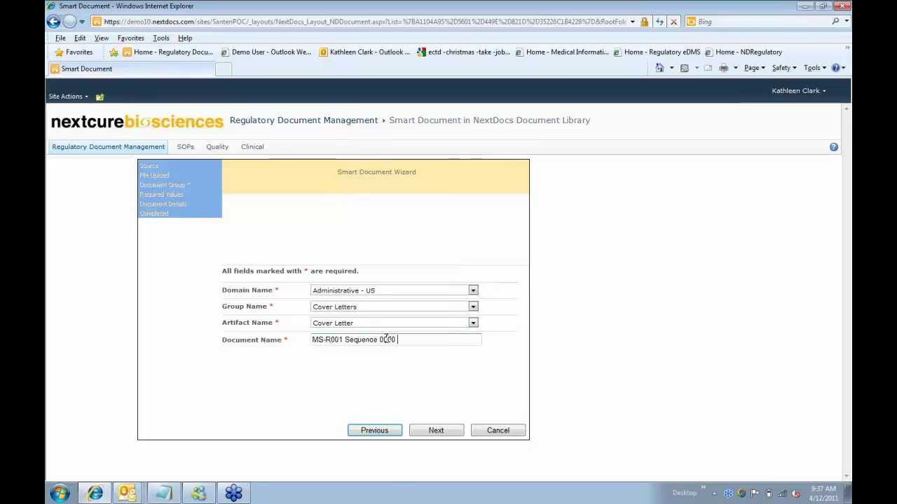
pyautogui.write(' Cover Let')
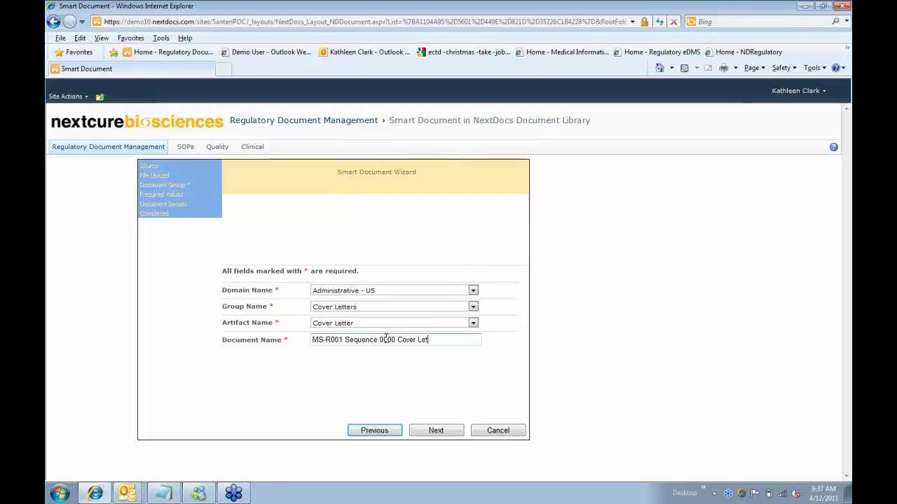
pyautogui.write('ter')
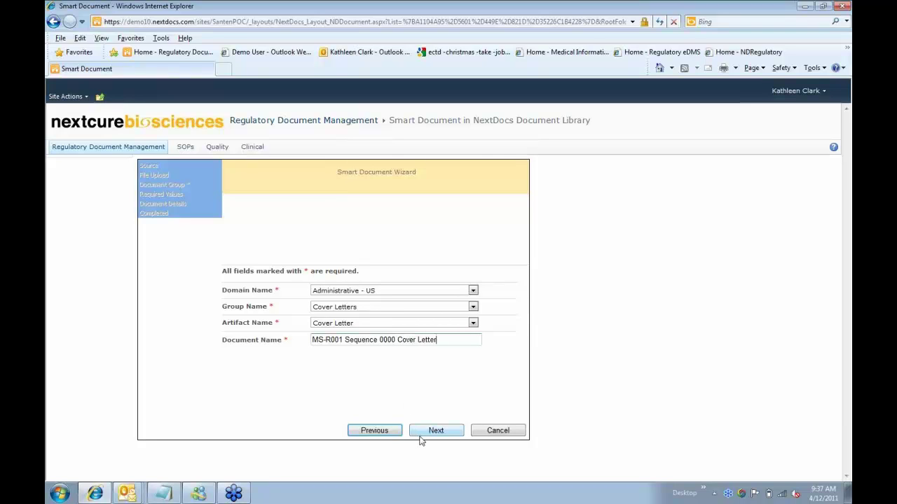
# - On the Required Values step, choose MS-R001 as the product
pyautogui.click(421, 435)
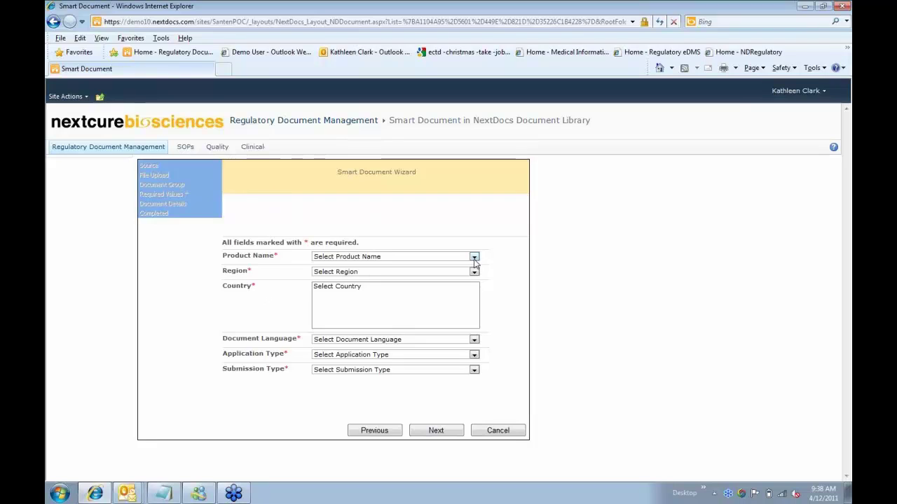
pyautogui.click(474, 257)
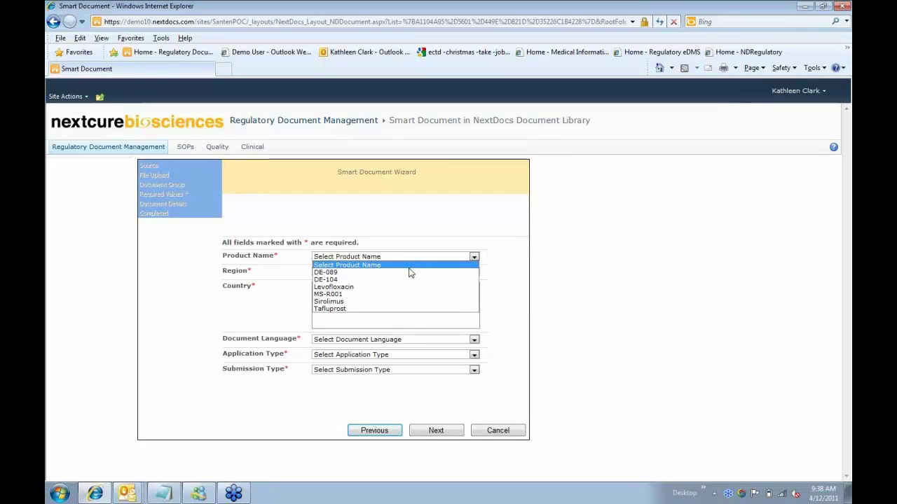
pyautogui.click(399, 295)
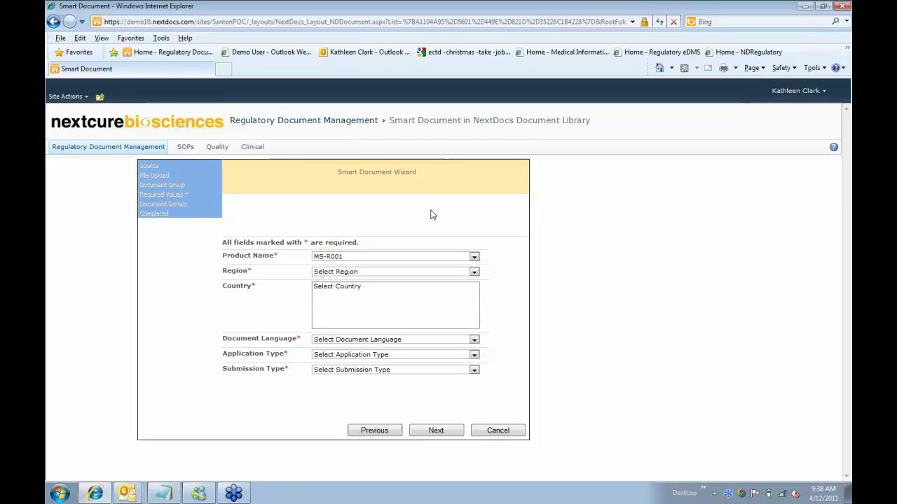
pyautogui.click(426, 257)
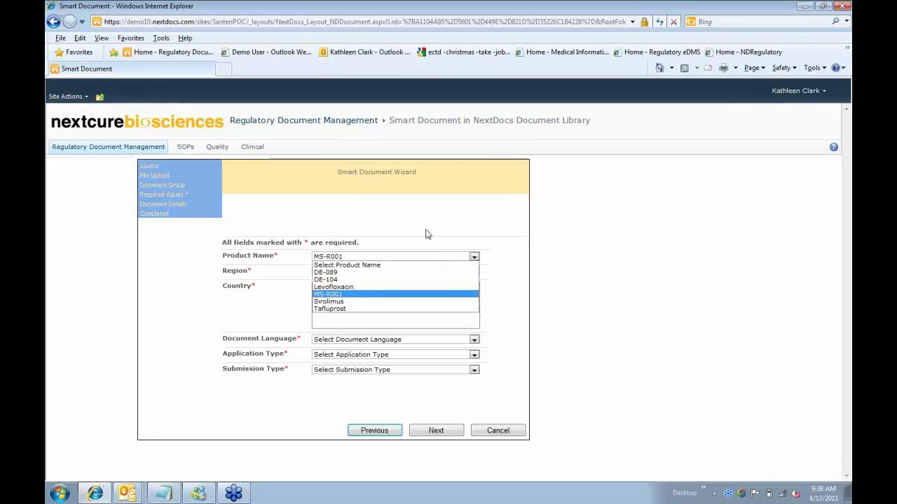
pyautogui.click(426, 234)
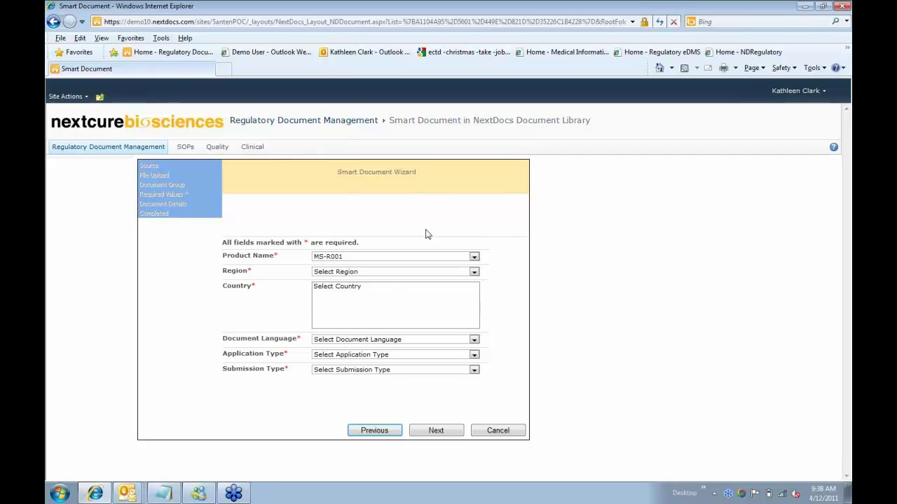
# - Set Region North America, Country United States and Language English
pyautogui.click(474, 273)
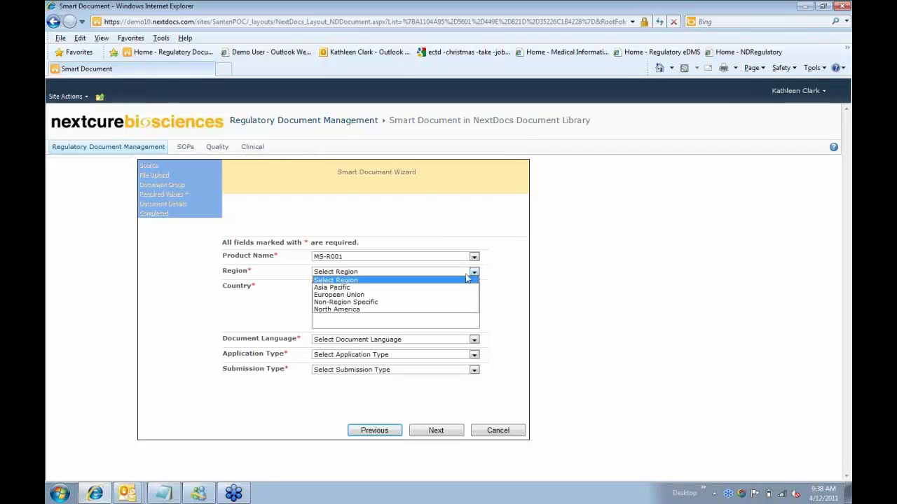
pyautogui.click(390, 309)
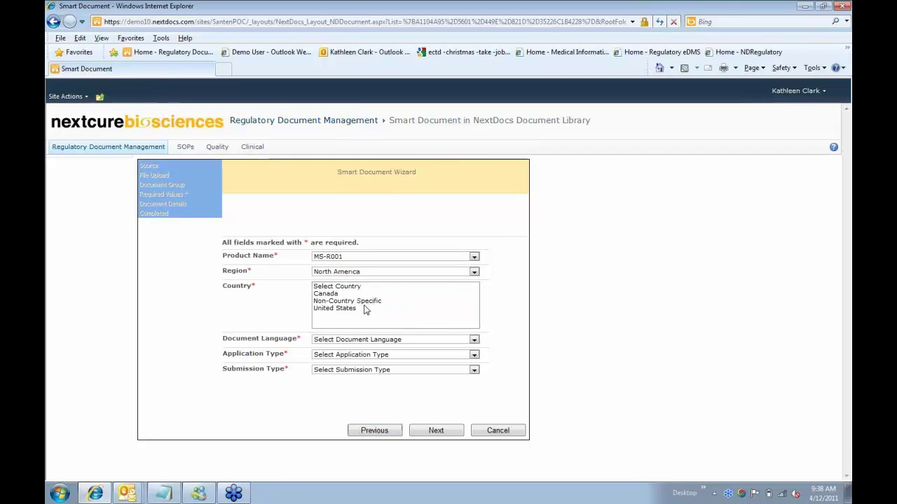
pyautogui.click(364, 309)
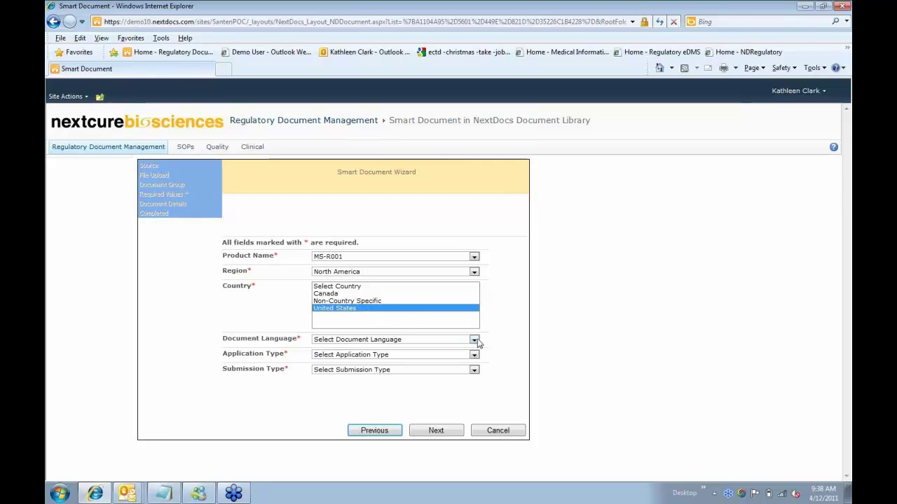
pyautogui.click(434, 341)
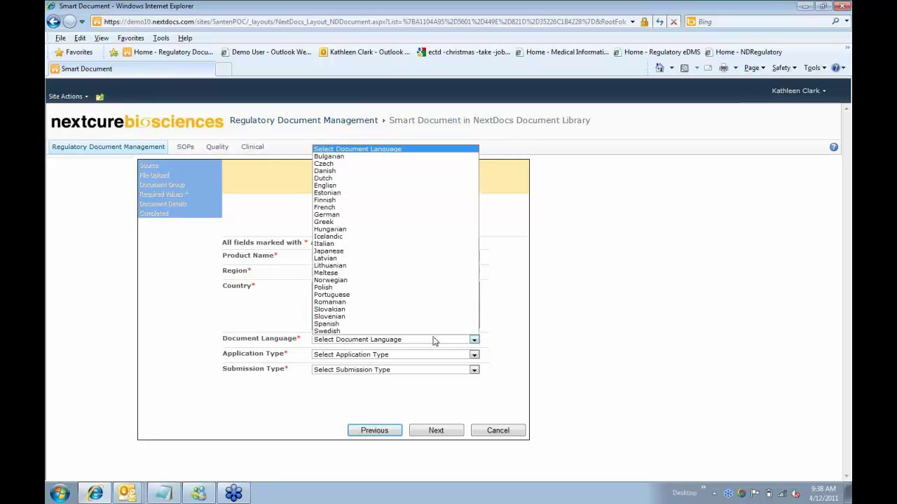
pyautogui.press('e')
pyautogui.press('Return')
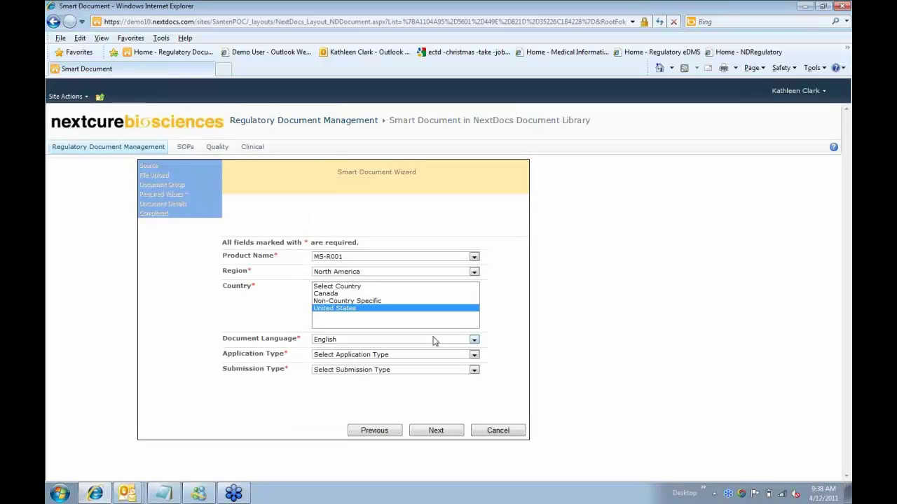
# - Set Application Type New Drug Application and Submission Type Original Application, then continue
pyautogui.click(474, 356)
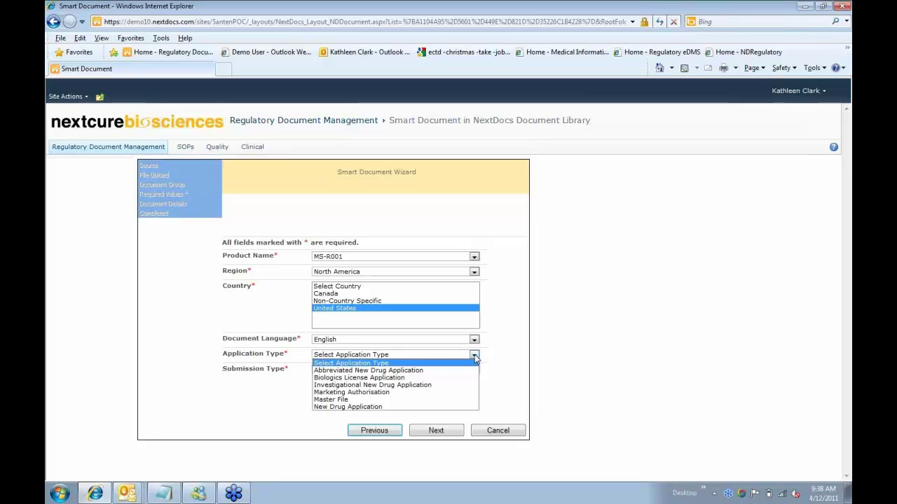
pyautogui.click(409, 407)
pyautogui.click(414, 372)
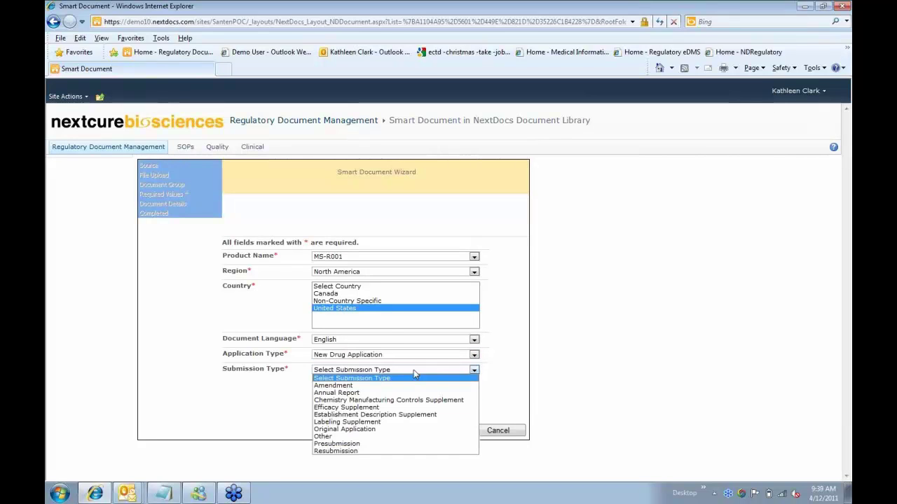
pyautogui.click(380, 429)
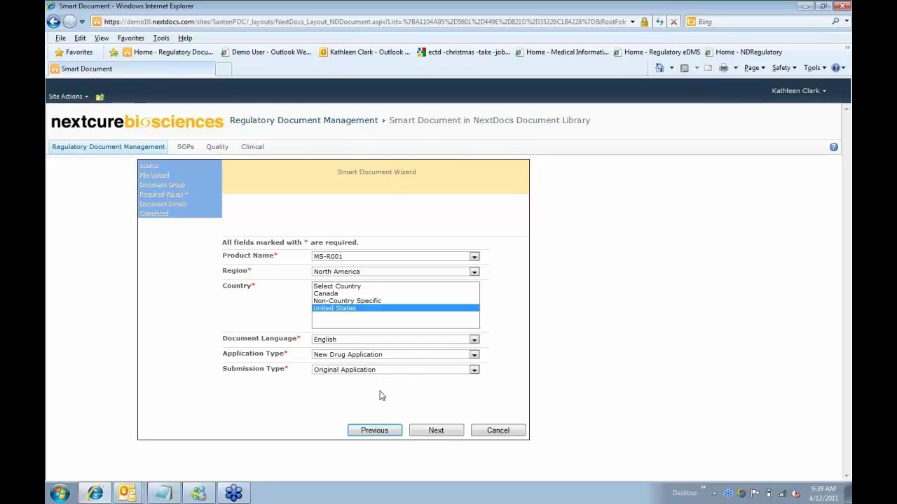
pyautogui.click(403, 370)
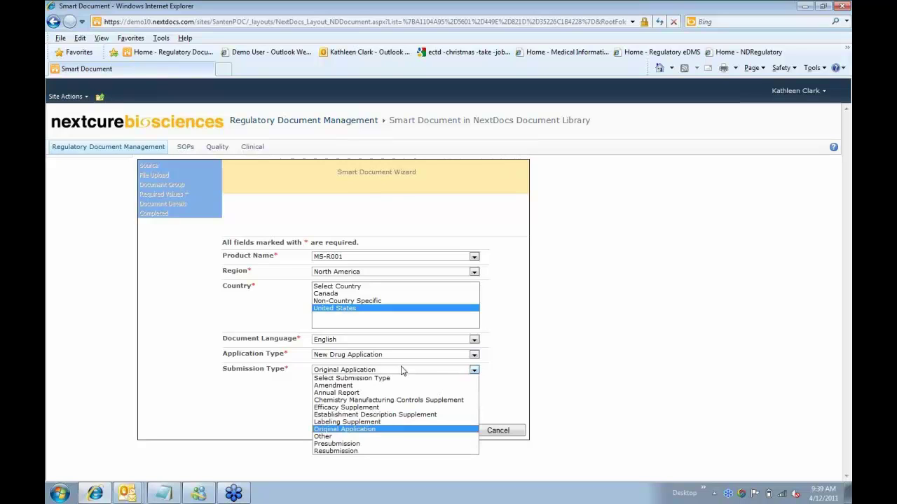
pyautogui.click(314, 360)
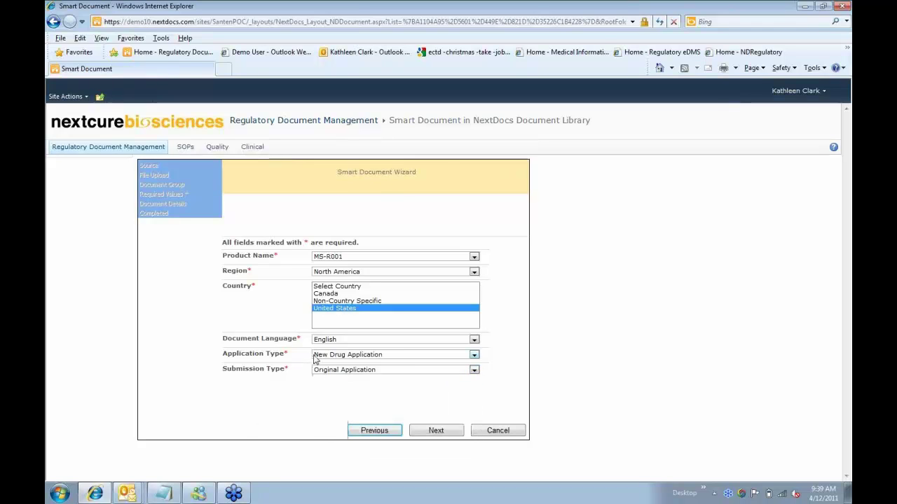
pyautogui.click(314, 359)
pyautogui.click(314, 359)
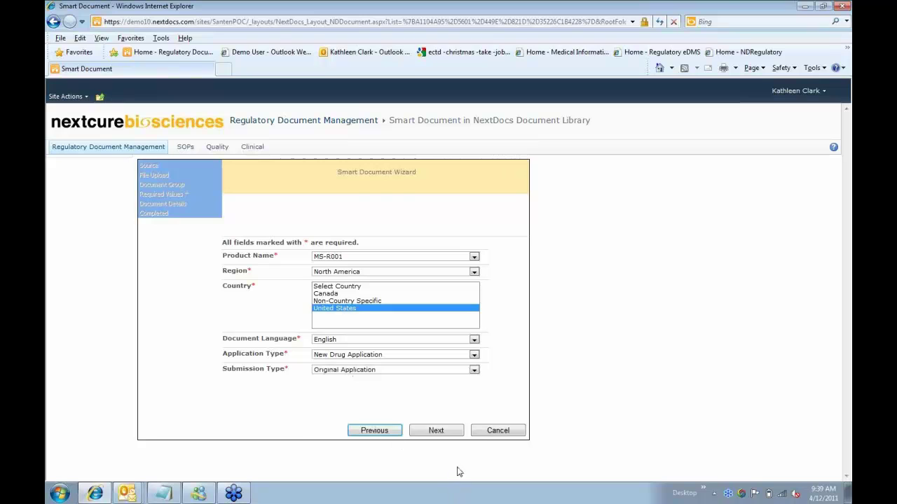
pyautogui.click(438, 432)
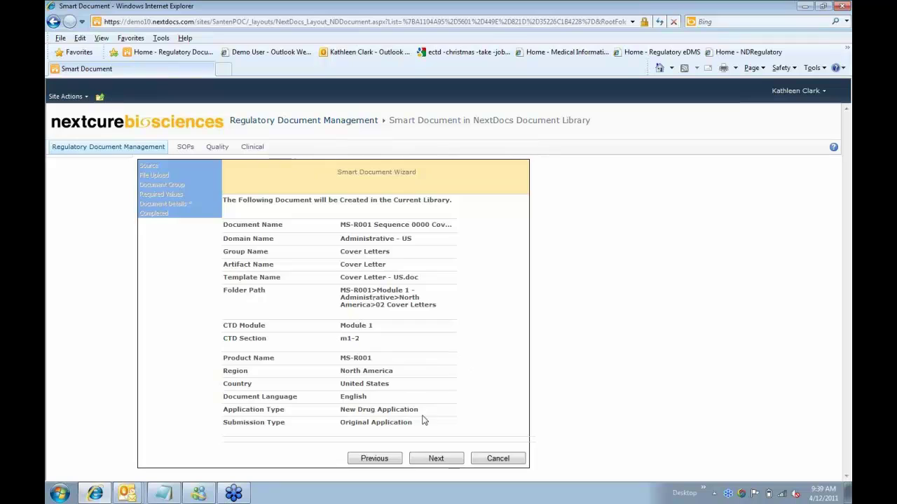
# - Accept the Cover Letter - US.doc summary to create the document and finish the wizard
pyautogui.click(438, 459)
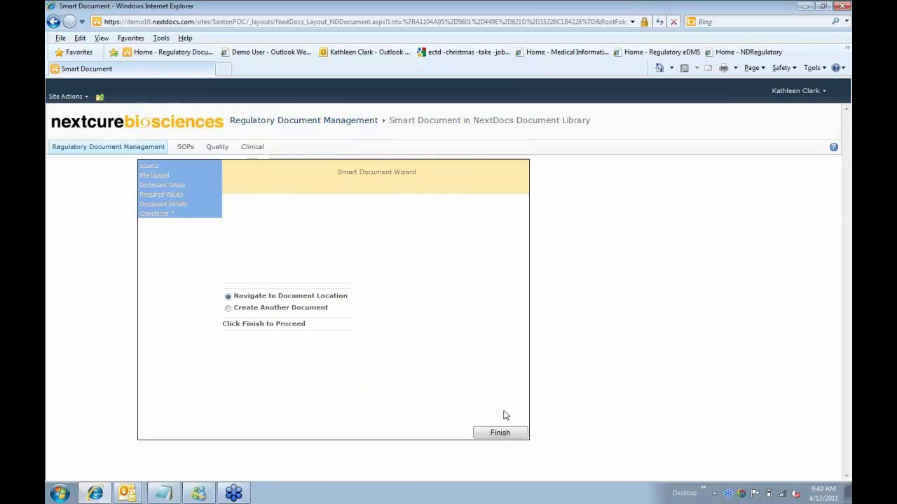
pyautogui.click(510, 438)
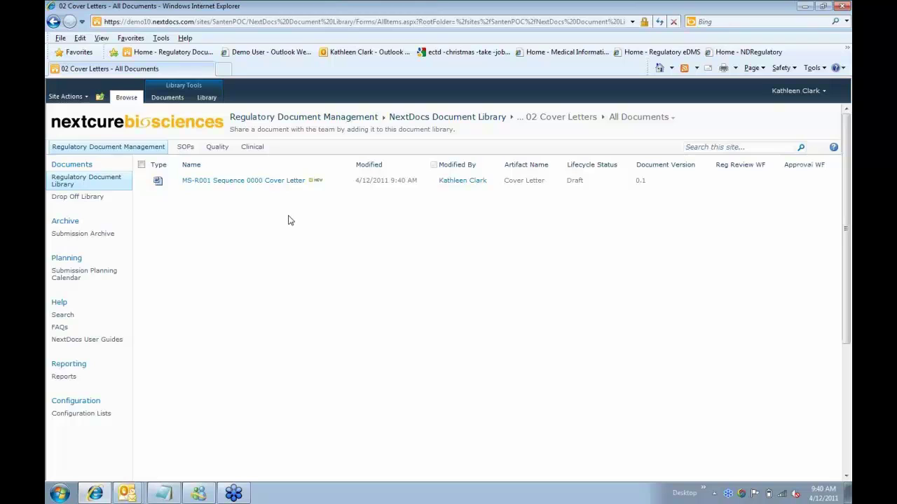
# - Show and then hide the Navigate Up breadcrumb for the 02 Cover Letters folder
pyautogui.click(101, 98)
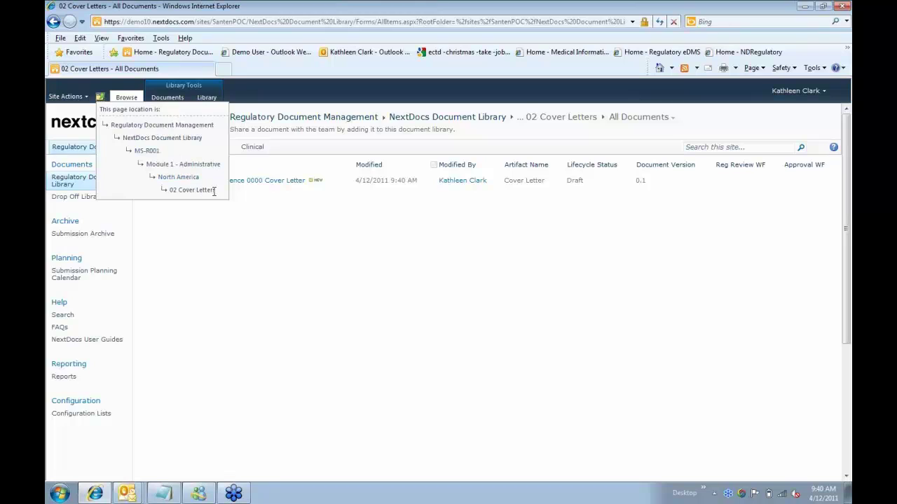
pyautogui.click(267, 227)
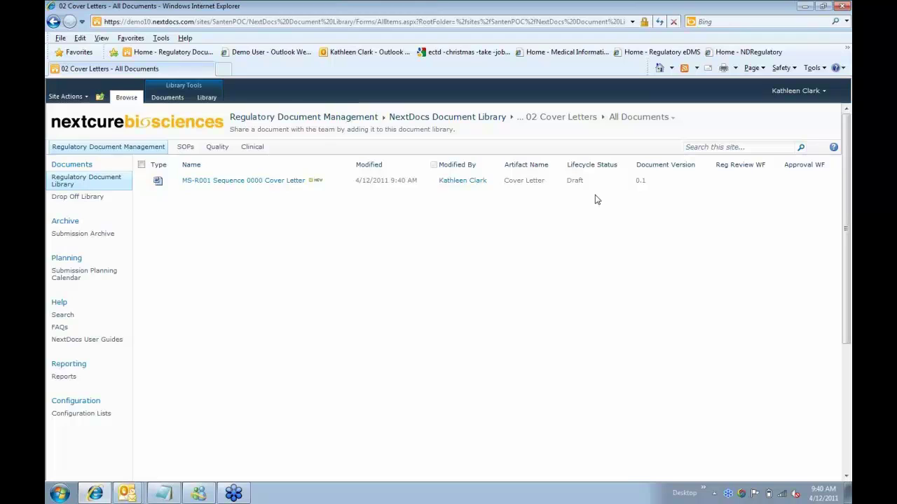
# - Check out the new cover letter and launch it for editing in Microsoft Word, passing the CoSign logon
pyautogui.click(349, 182)
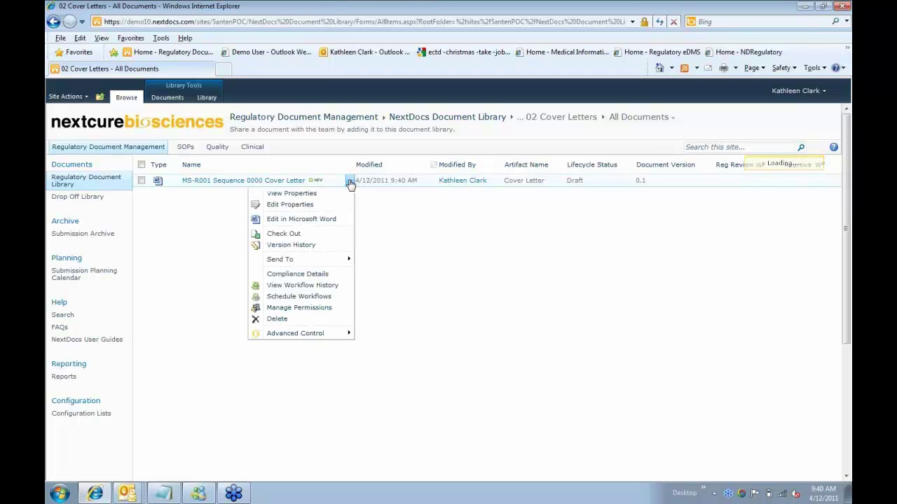
pyautogui.click(334, 220)
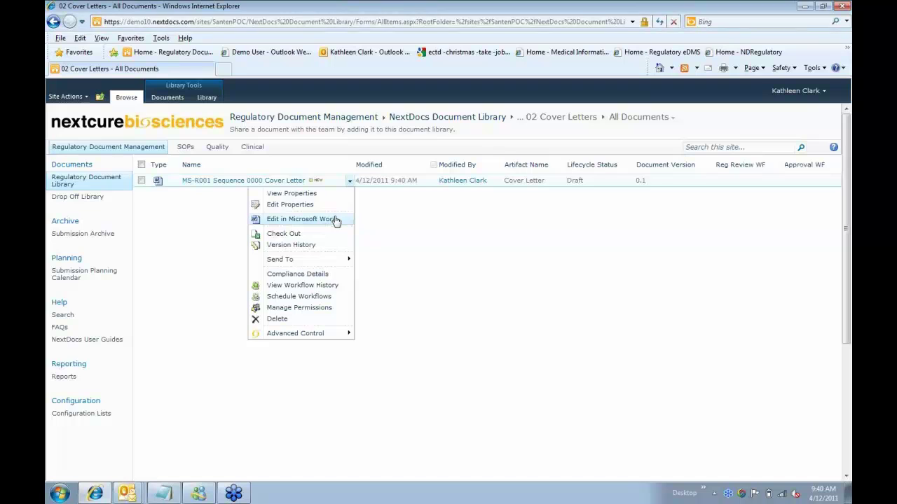
pyautogui.press('Return')
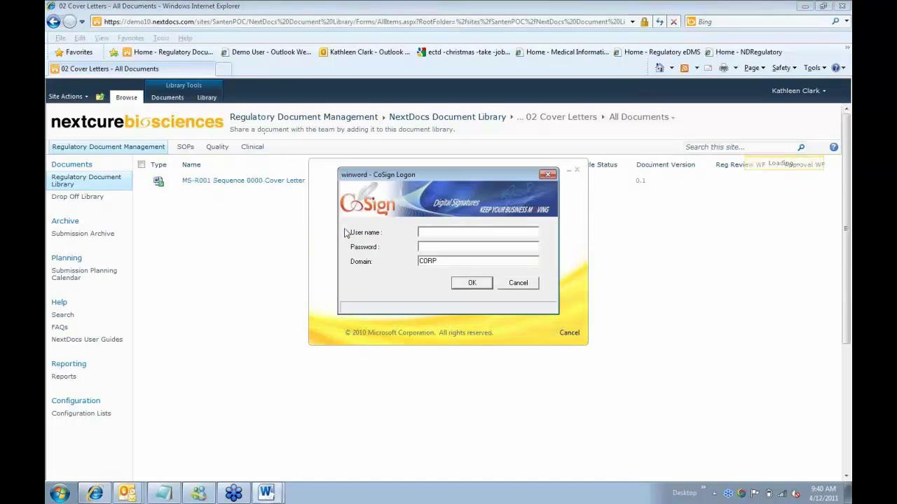
pyautogui.click(482, 284)
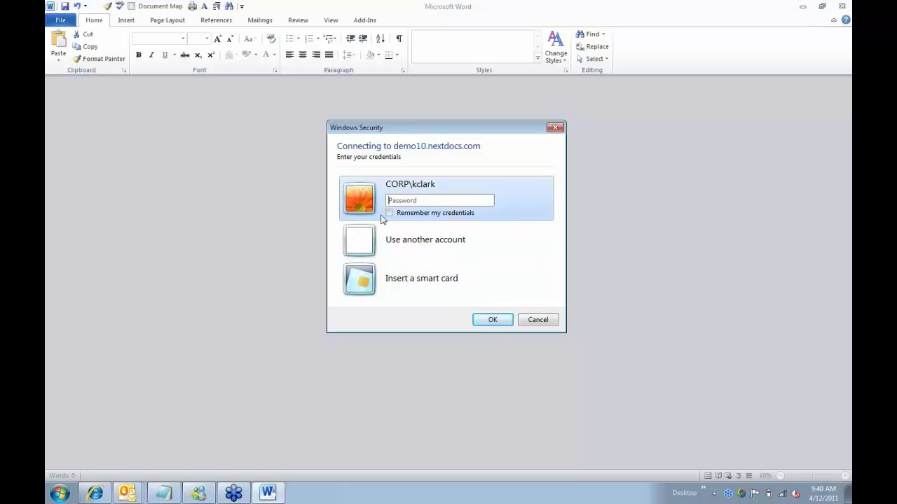
# - Enter the account password in Windows Security to connect to demo10.nextdocs.com
pyautogui.write('•••••••••')
pyautogui.press('Return')
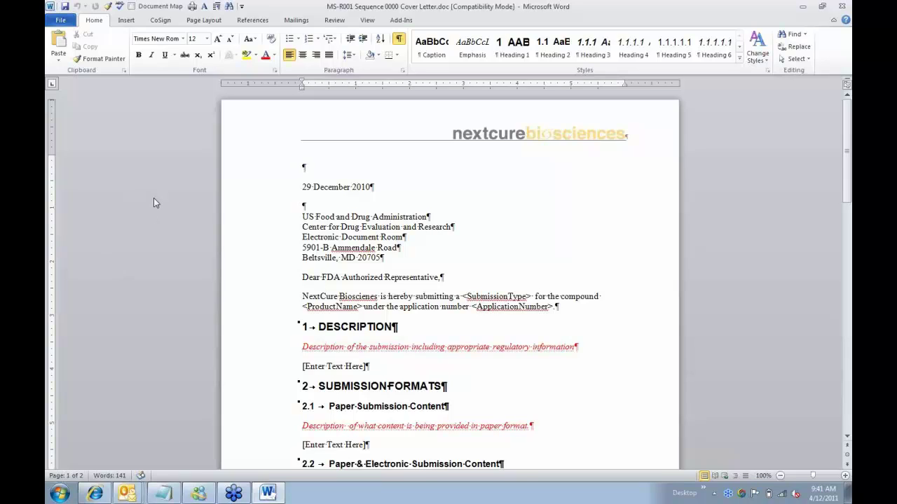
# - From the File Info page, choose Properties > Show Document Panel for the cover letter
pyautogui.click(61, 20)
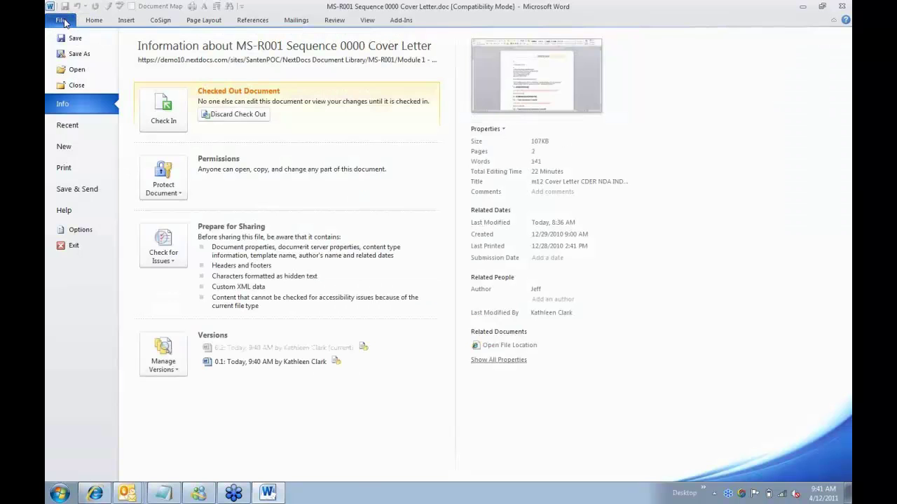
pyautogui.click(493, 130)
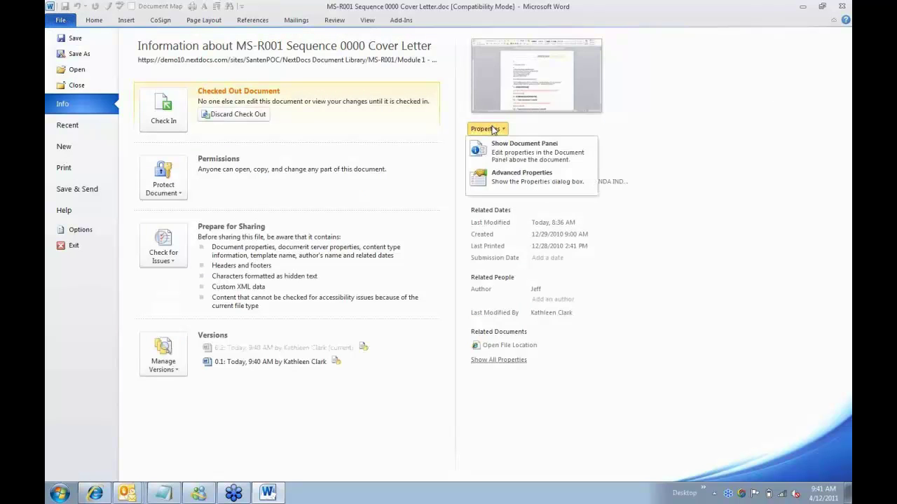
pyautogui.click(498, 155)
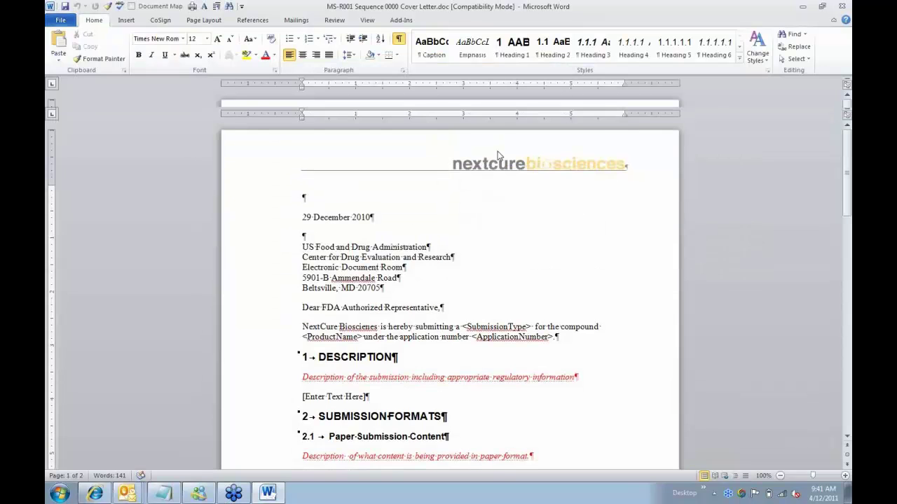